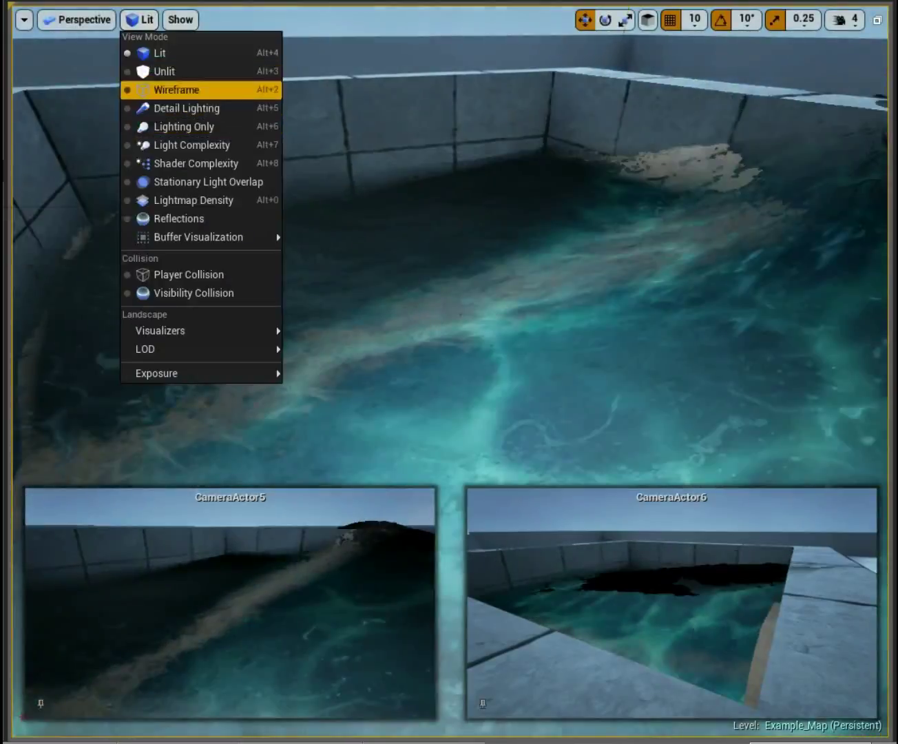
Switch the main viewport's view mode to Wireframe to reveal the pool's wave mesh.
left_click(176, 90)
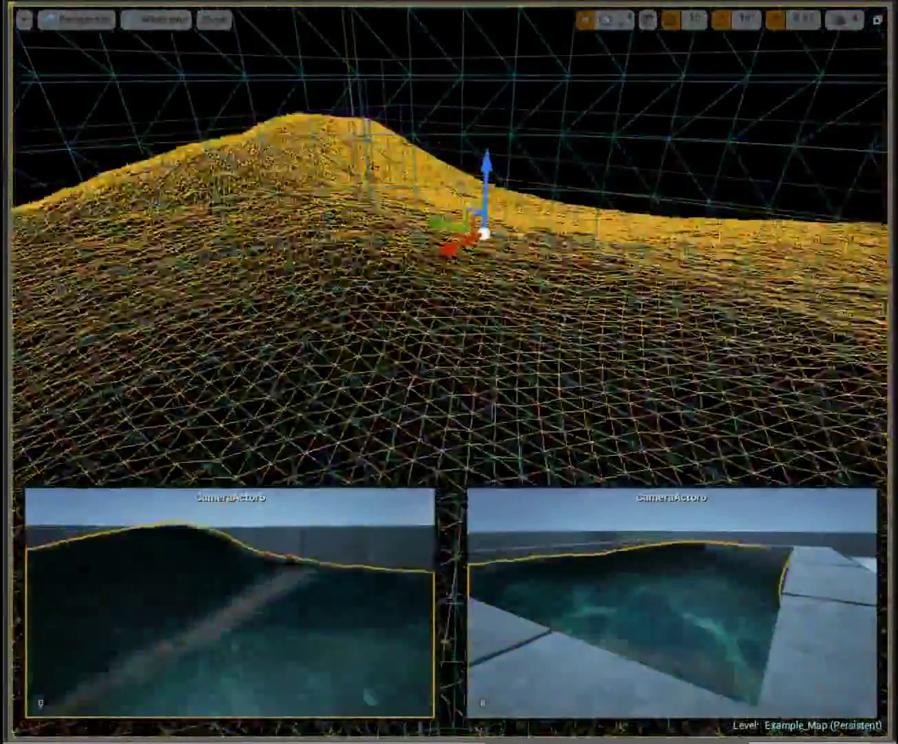
Change the viewport view mode from Wireframe back to Lit.
left_click(158, 20)
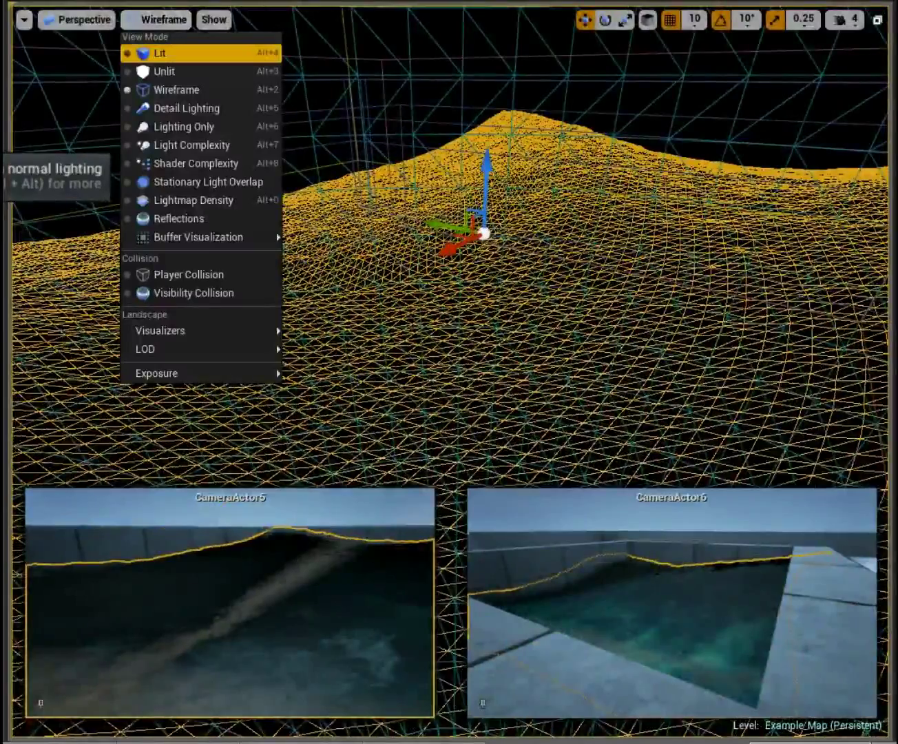
left_click(159, 53)
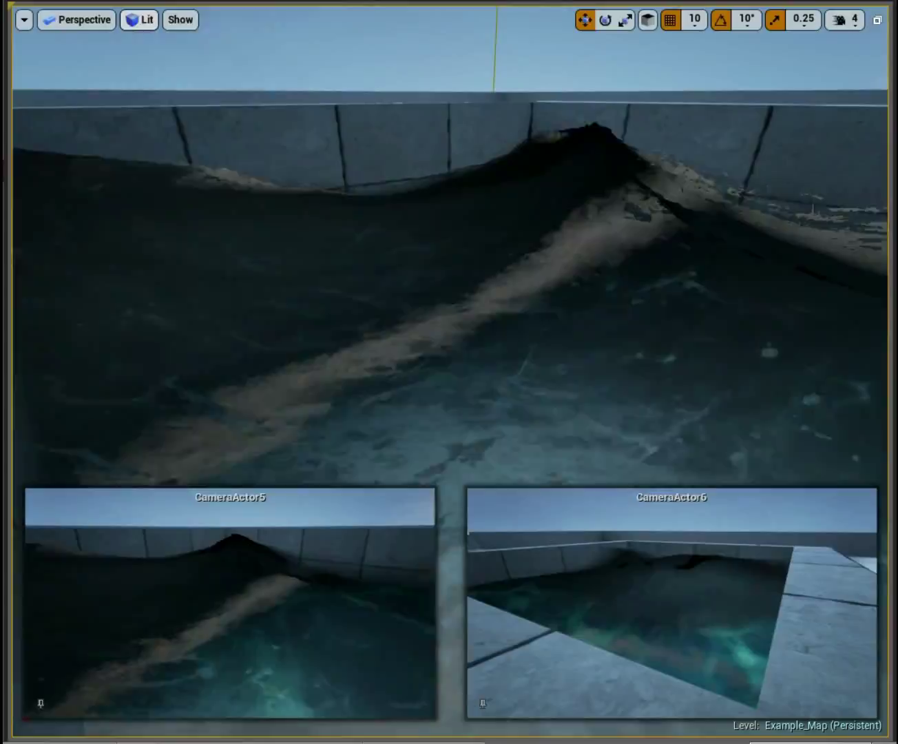
Change the viewport view mode from Lit to Wireframe.
left_click(139, 19)
left_click(172, 91)
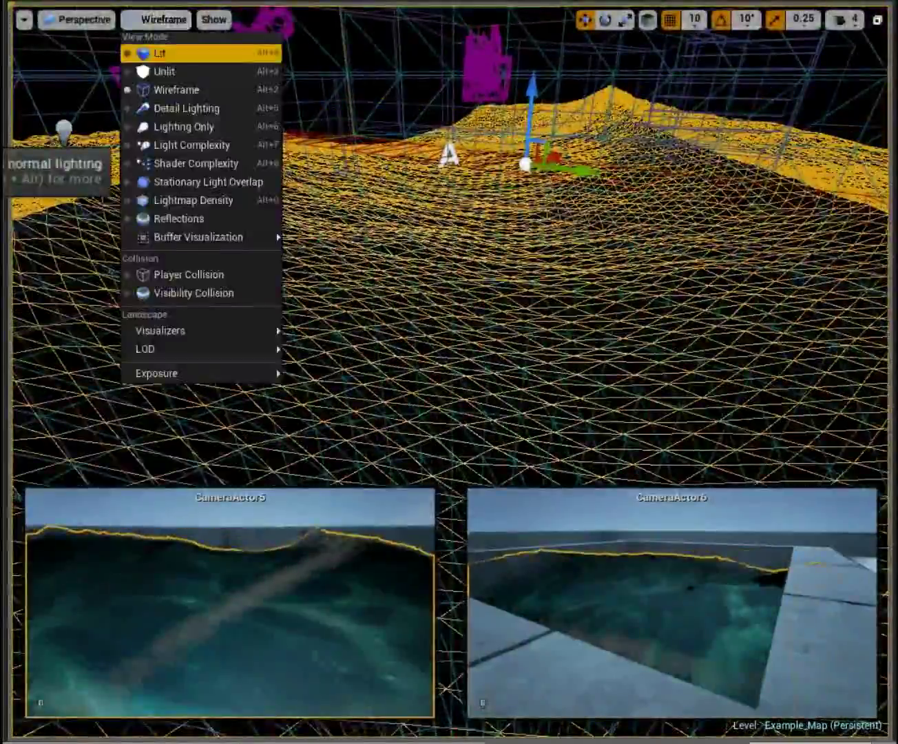
Set the viewport view mode back to Lit.
left_click(160, 53)
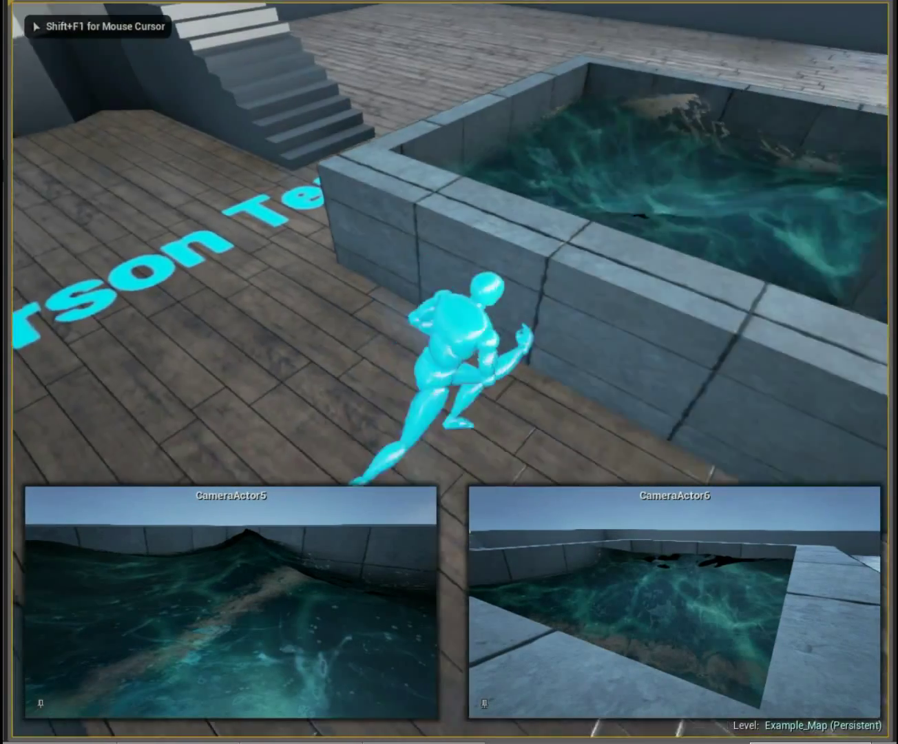
Jump the character onto the pool wall and walk into the water, then stop play and Simulate.
key("space")
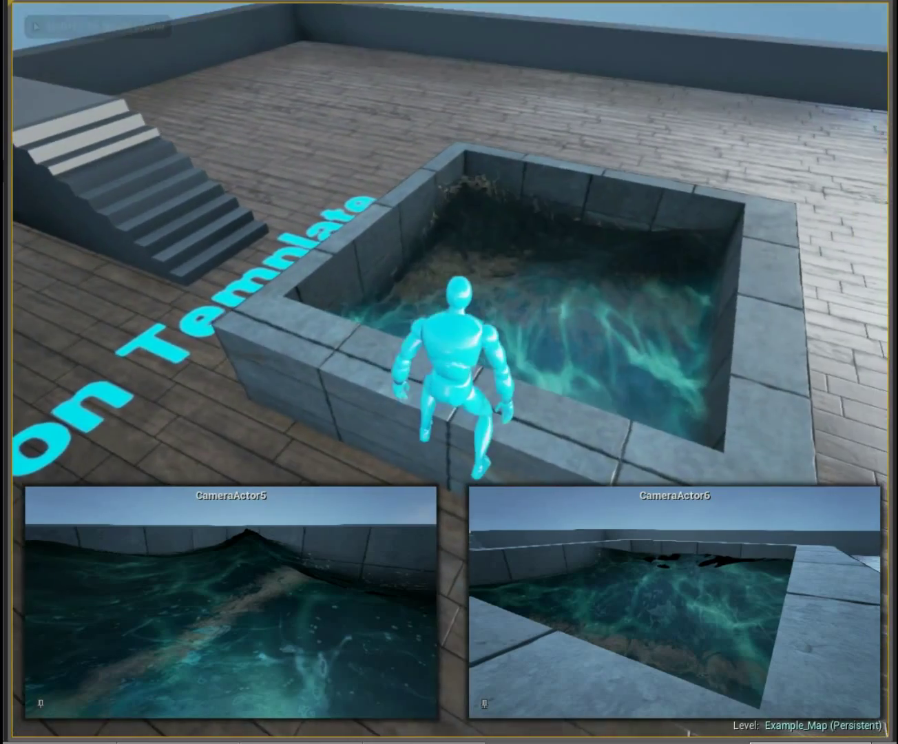
key("w")
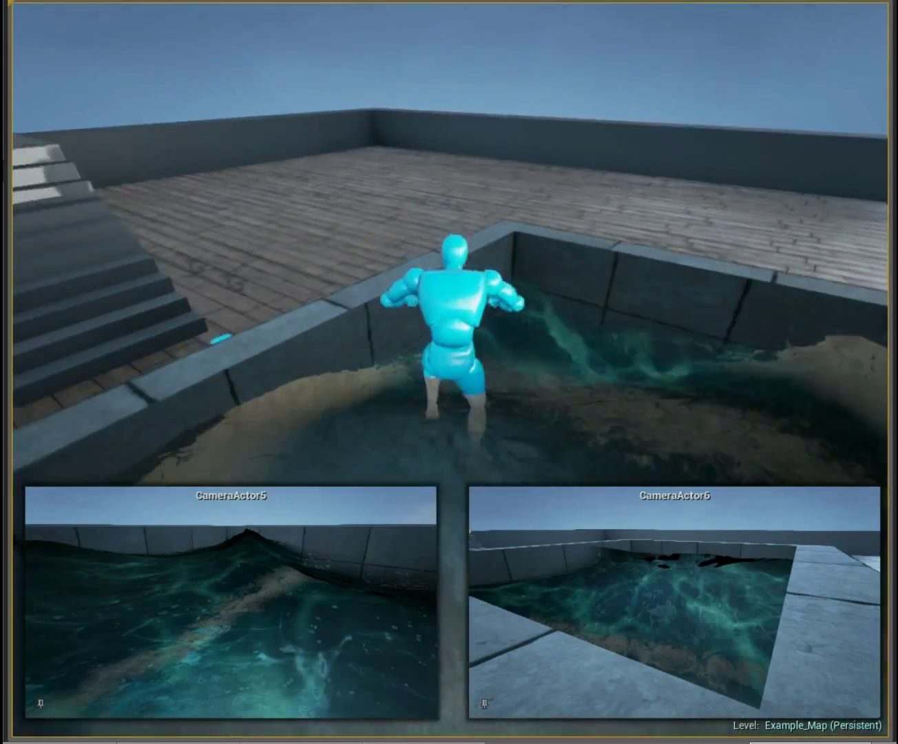
key("s")
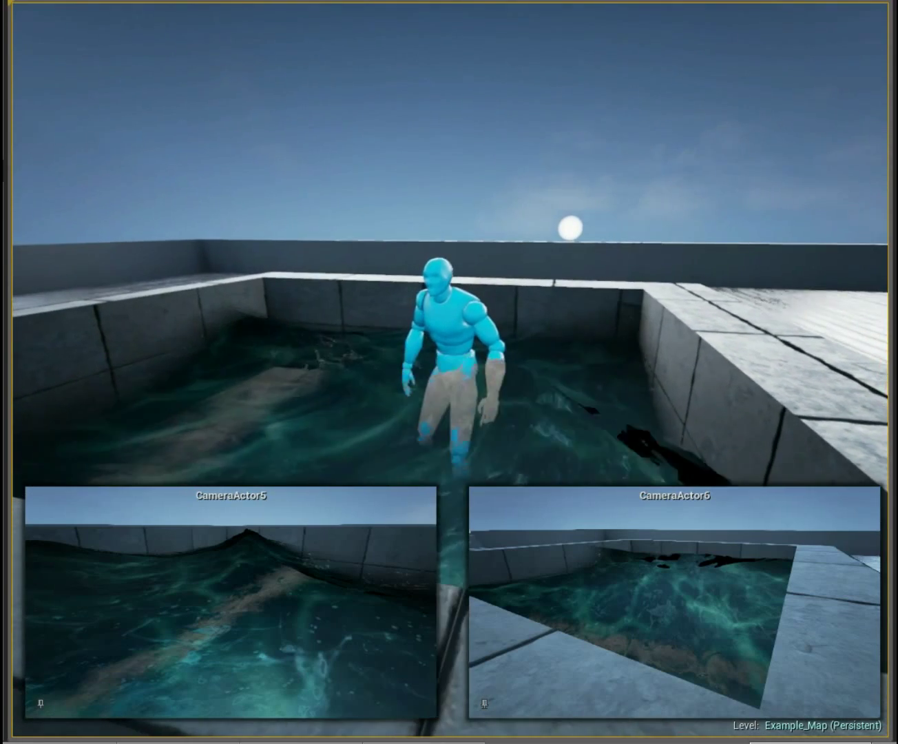
key("Escape")
key("alt+s")
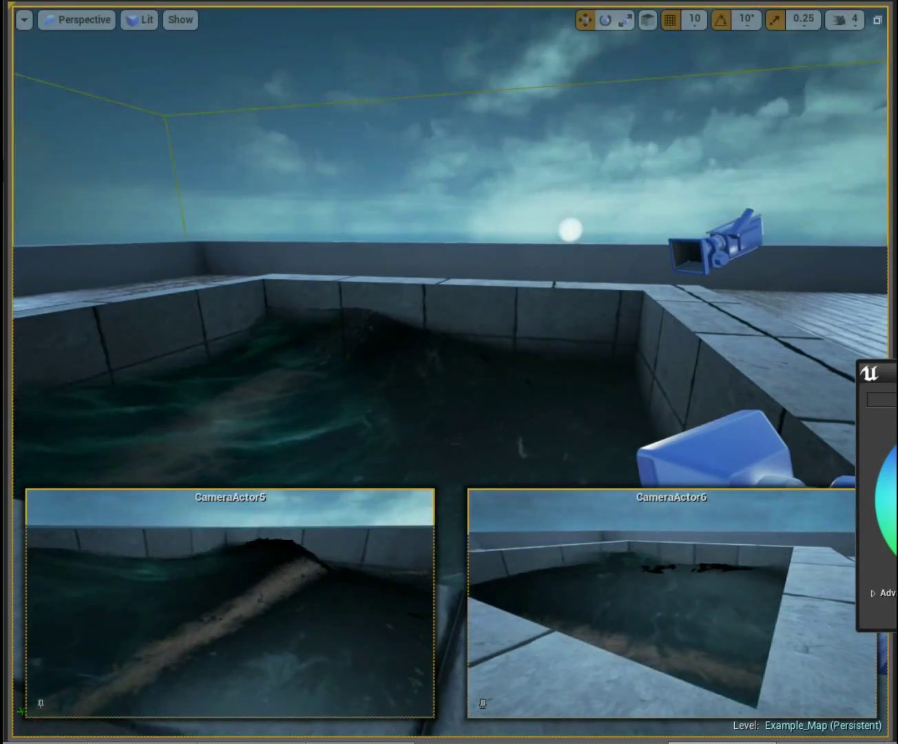
Close the colour picker, select the water surface actor and focus the view on it.
left_click(385, 372)
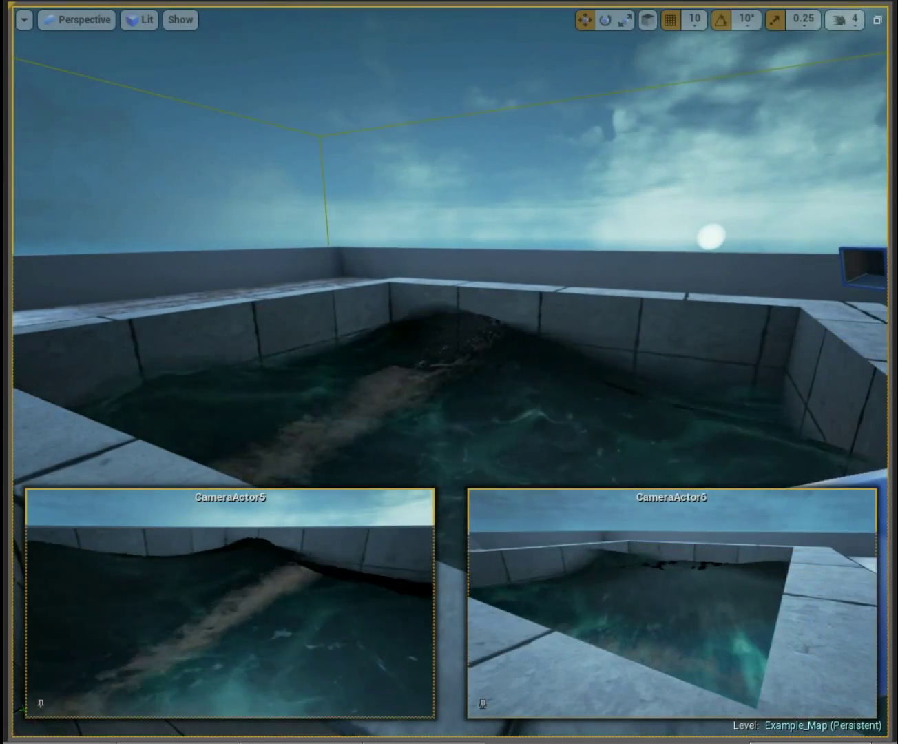
left_click_drag(888, 449, 889, 485)
left_click(496, 378)
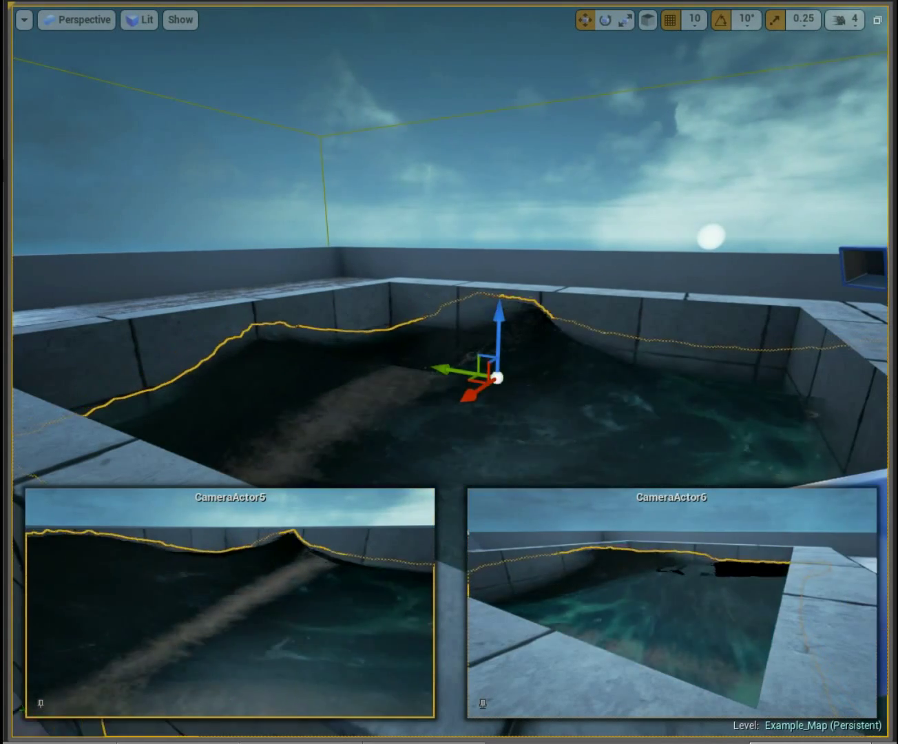
key("f")
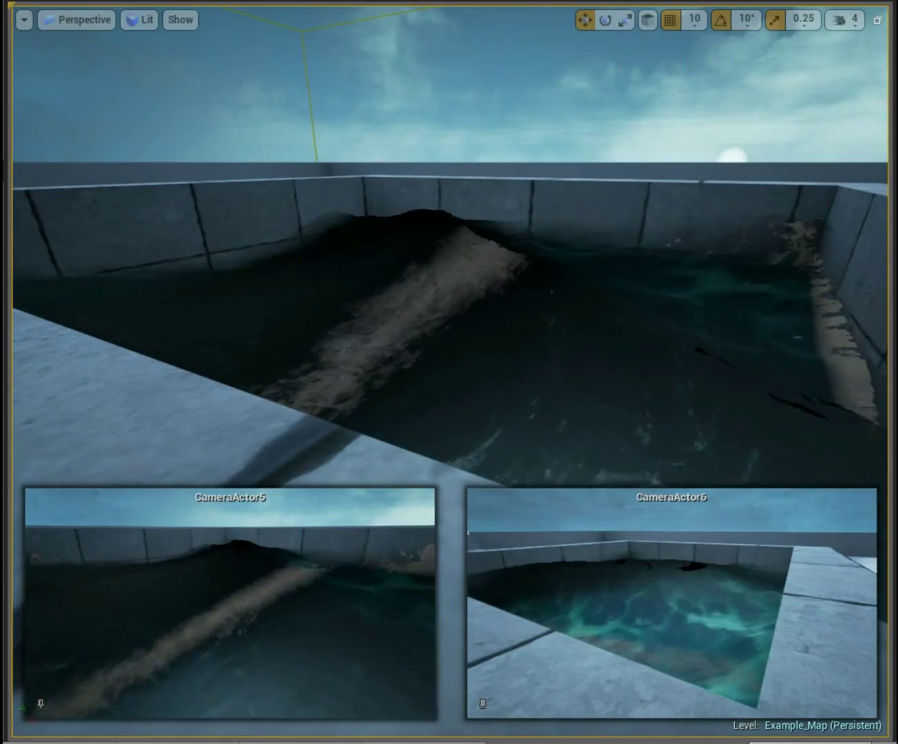
Orbit toward the pool corner and set the viewport view mode to Wireframe.
right_click_drag(448, 275, 358, 289)
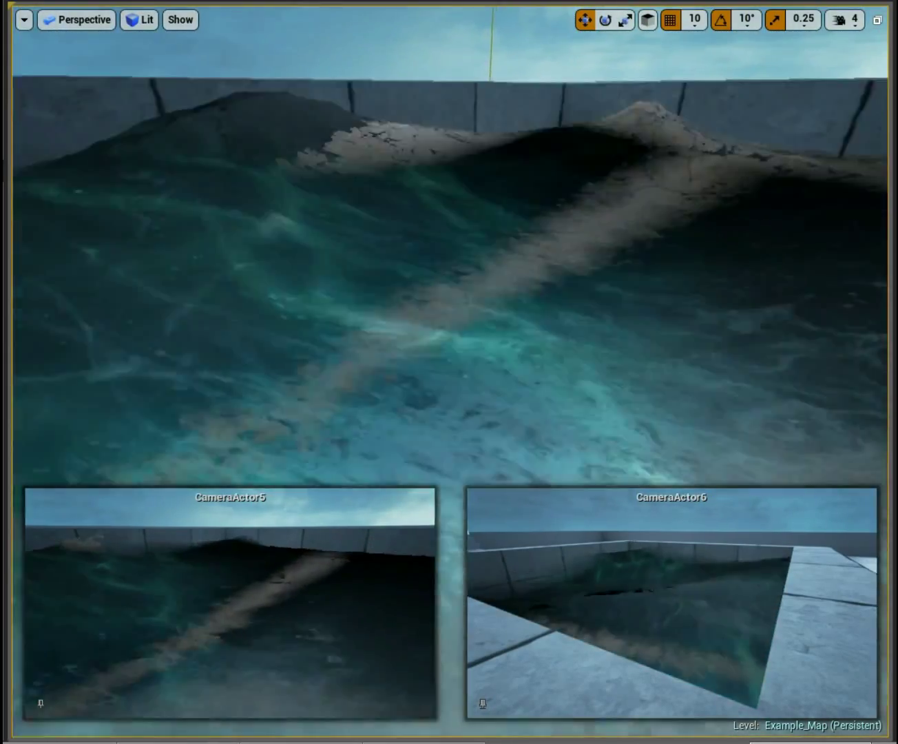
right_click_drag(448, 275, 414, 276)
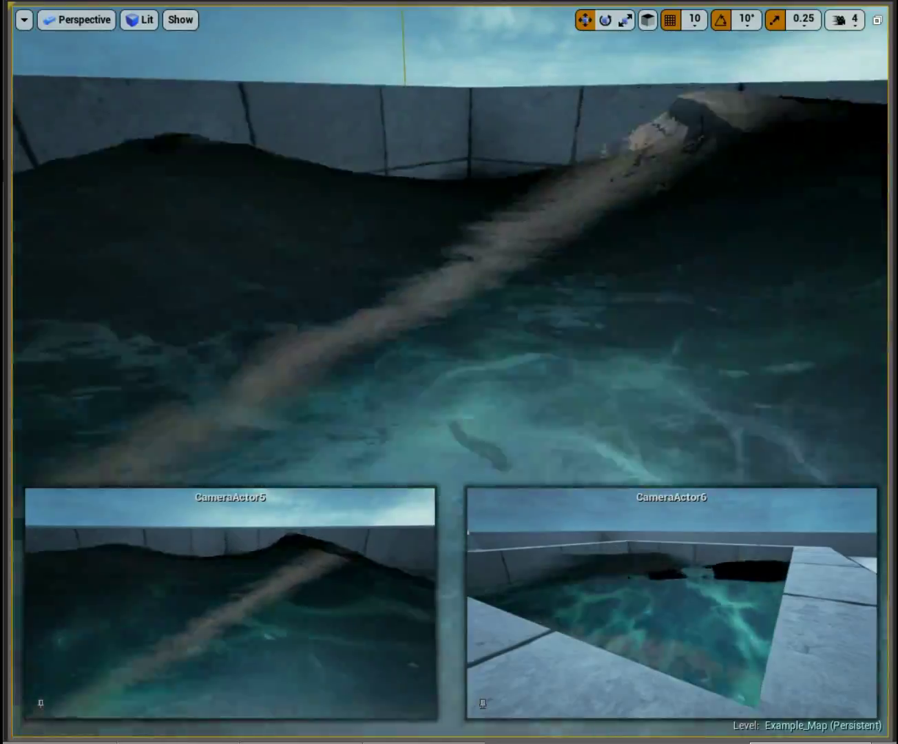
left_click(139, 20)
left_click(177, 90)
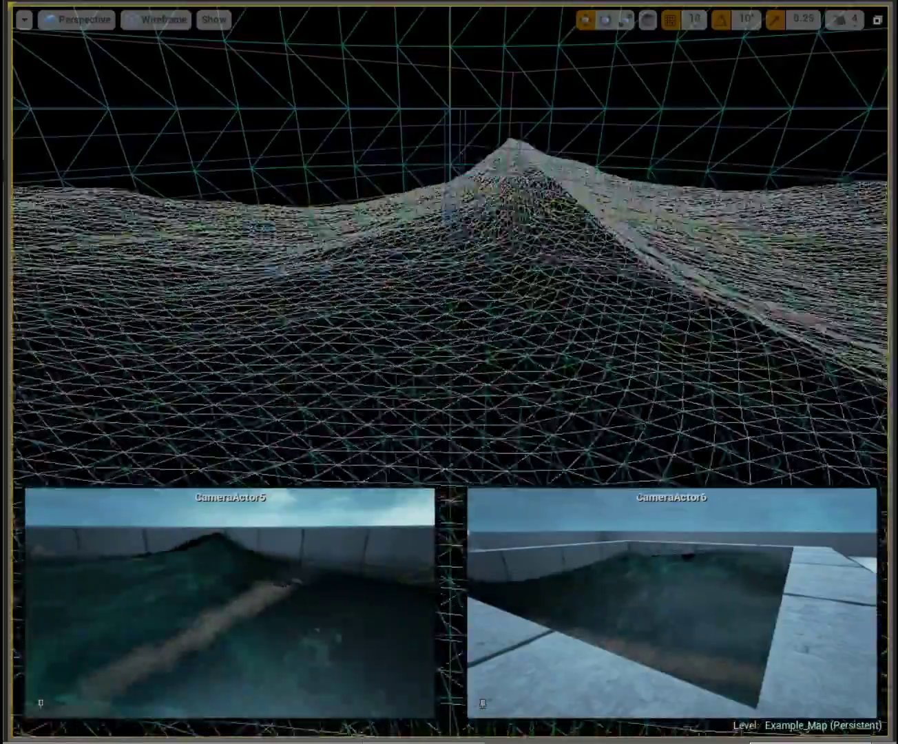
Orbit around the wave mesh ridges, then set the viewport view mode to Lit.
right_click_drag(447, 276, 386, 275)
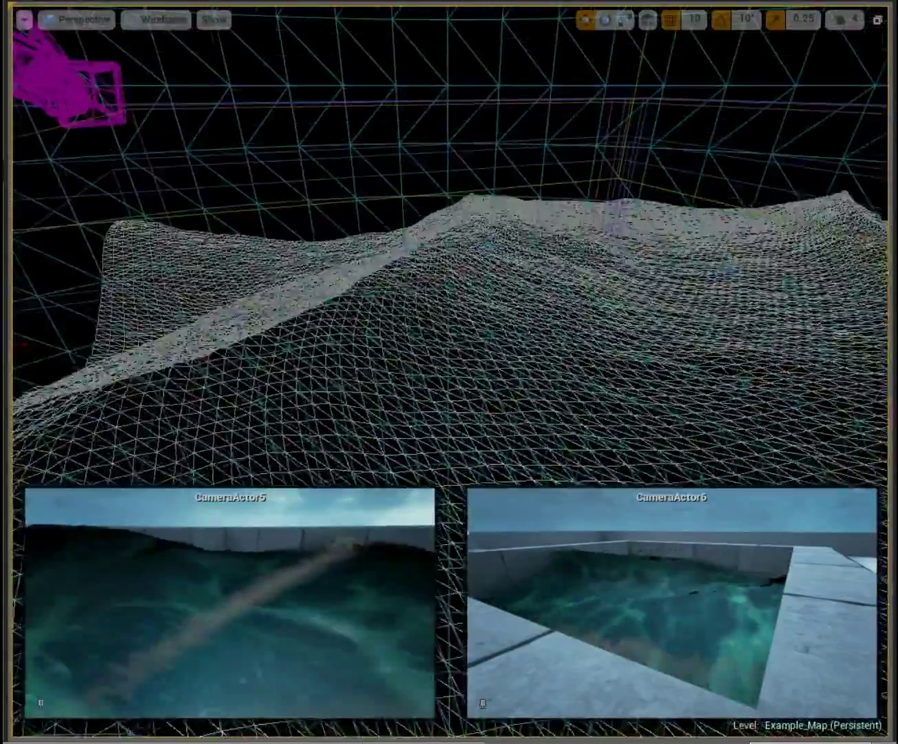
right_click_drag(447, 276, 413, 289)
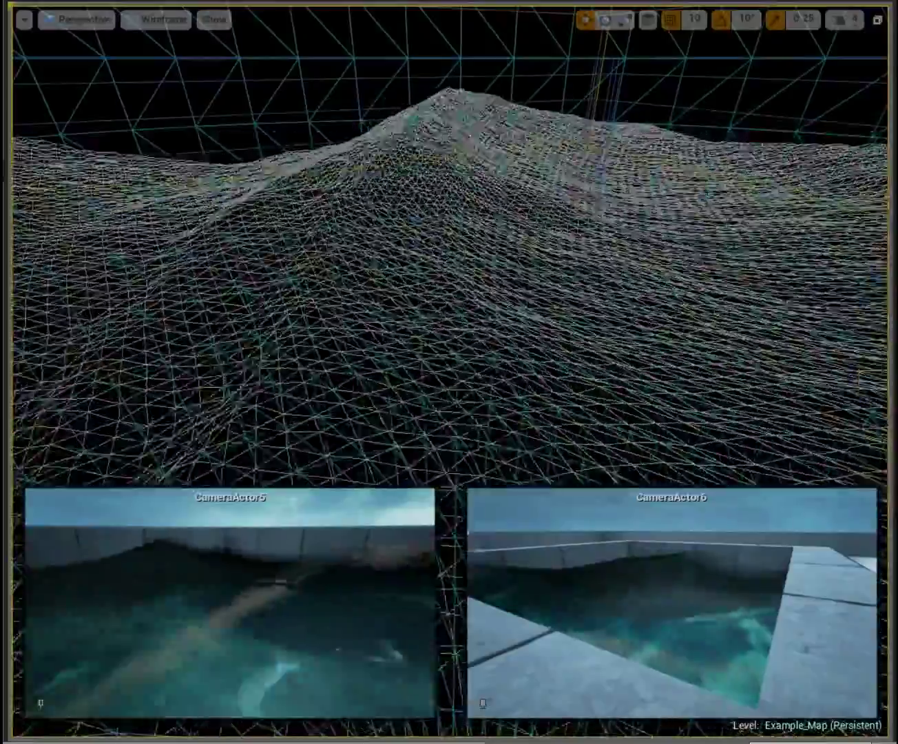
right_click_drag(448, 275, 399, 282)
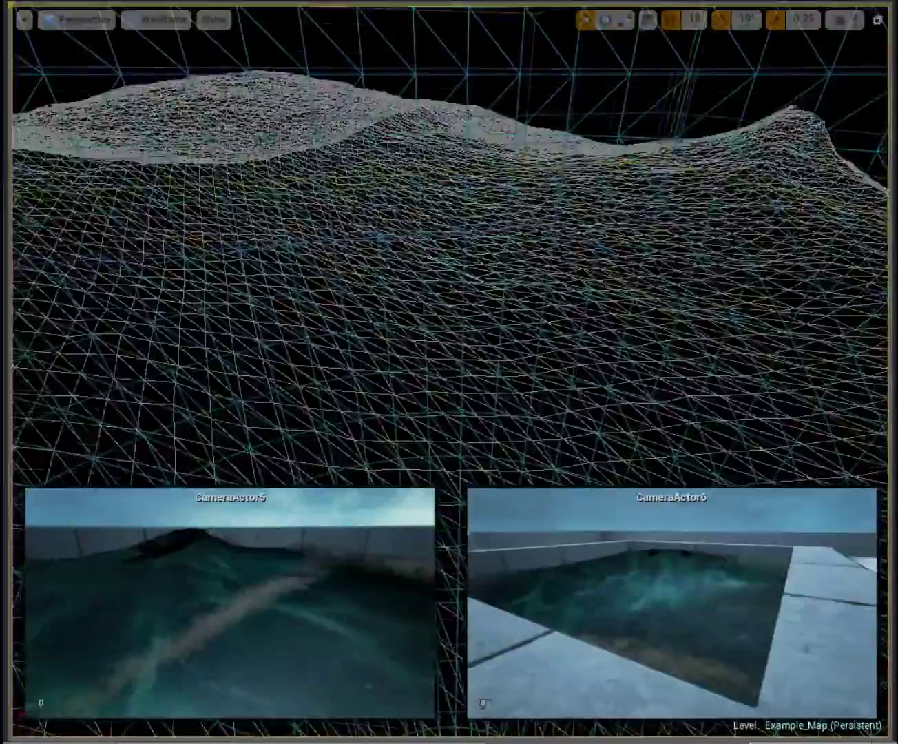
mouse_move(447, 276)
right_mouse_down()
mouse_move(448, 262)
mouse_move(482, 276)
mouse_move(386, 310)
right_mouse_up()
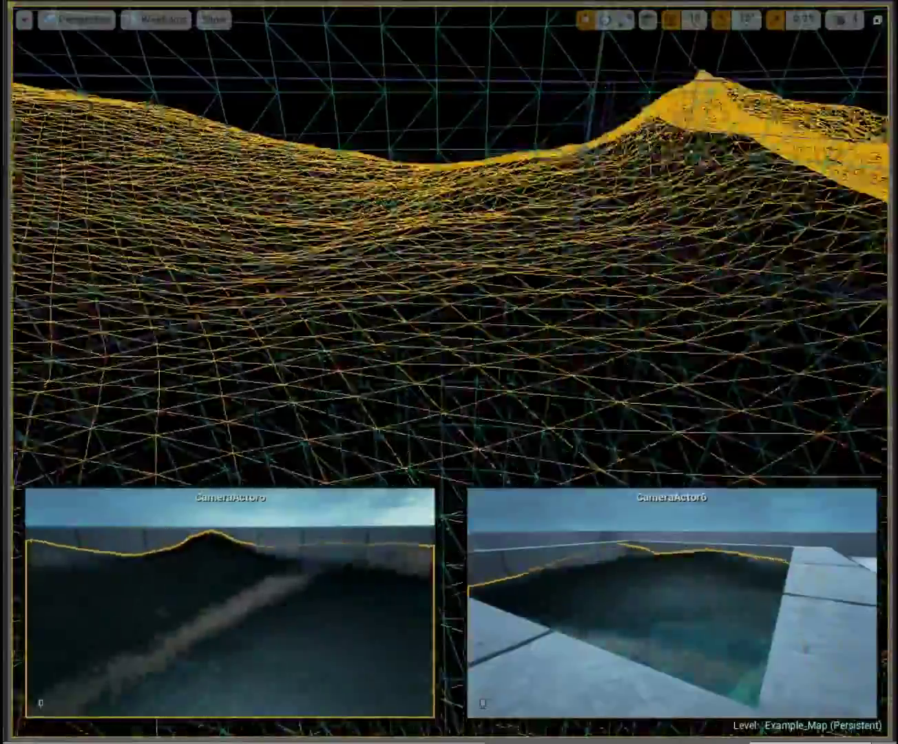
right_click_drag(447, 277, 441, 269)
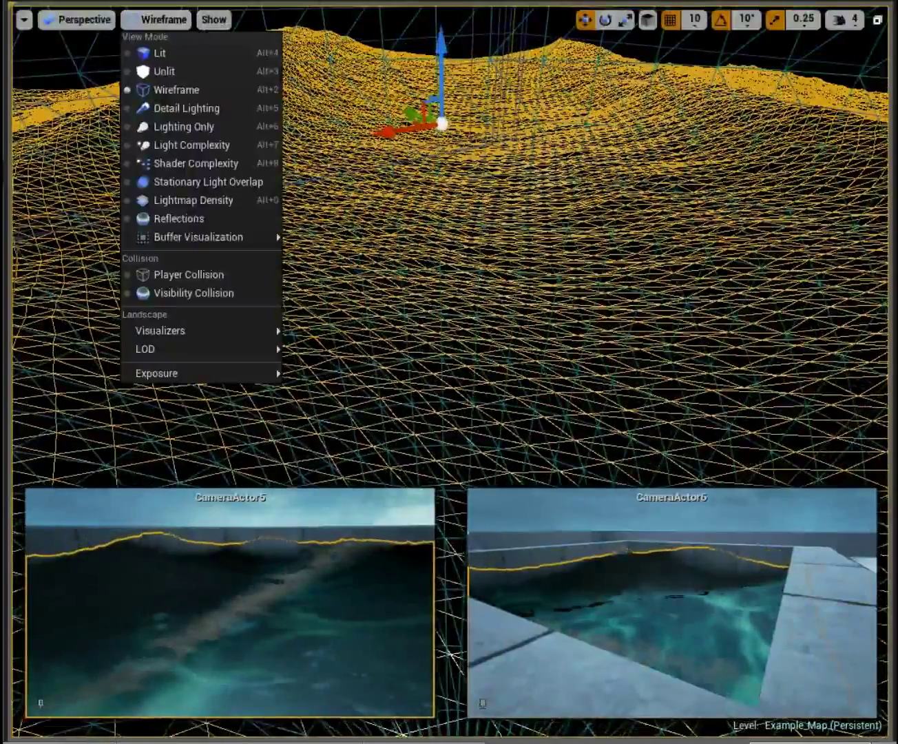
left_click(160, 54)
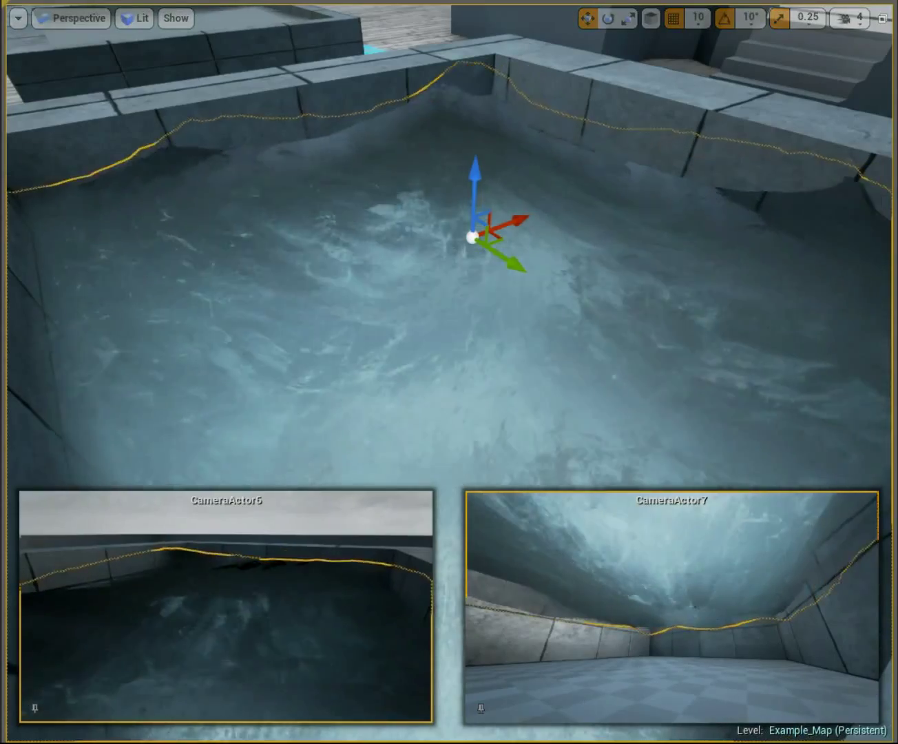
Deselect the water surface actor to hide its transform gizmo.
key("Escape")
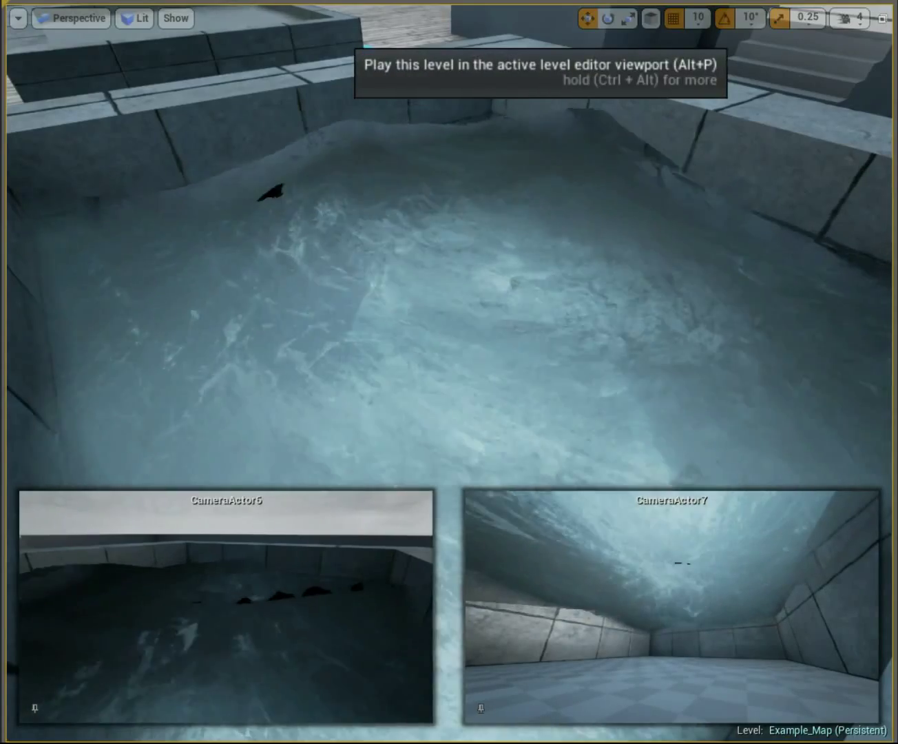
Start Play with Alt+P, jump the character onto the pool ledge and run along the wall.
key("alt+p")
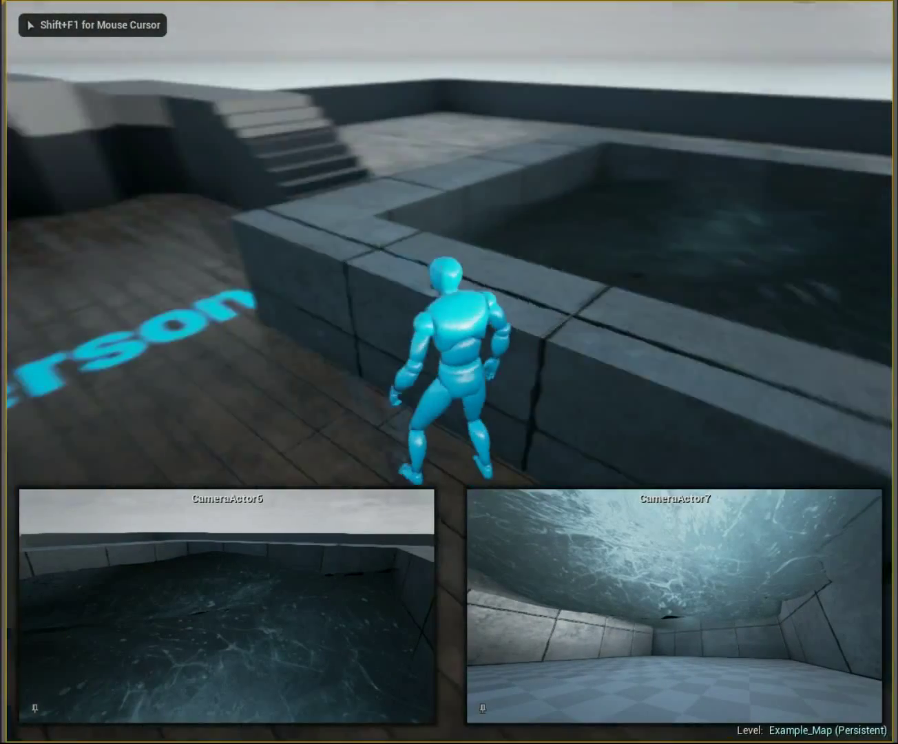
key("a")
key("space")
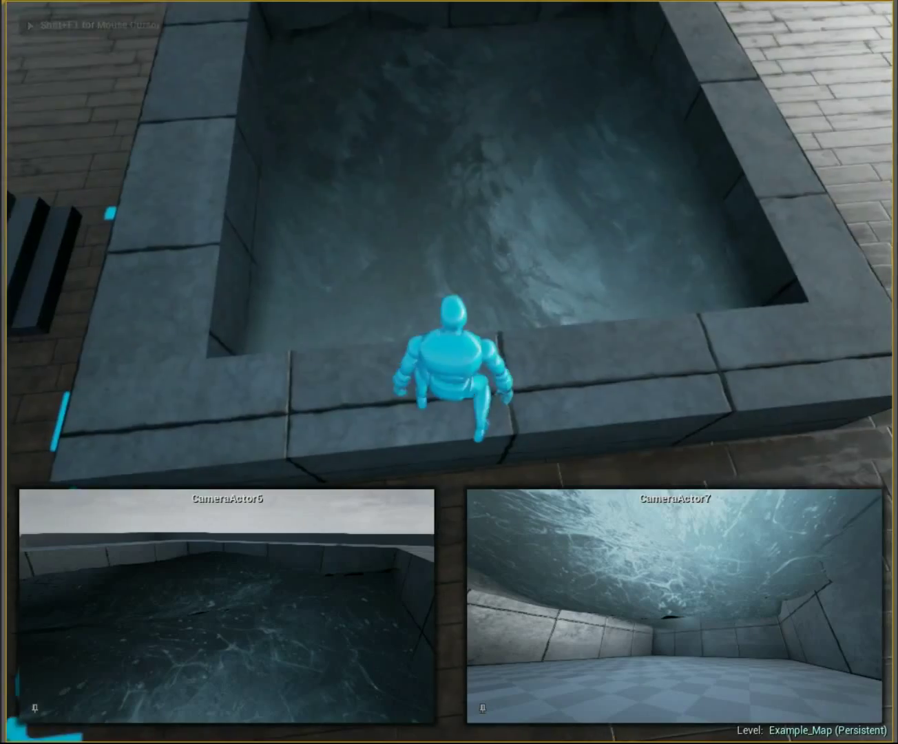
key("s")
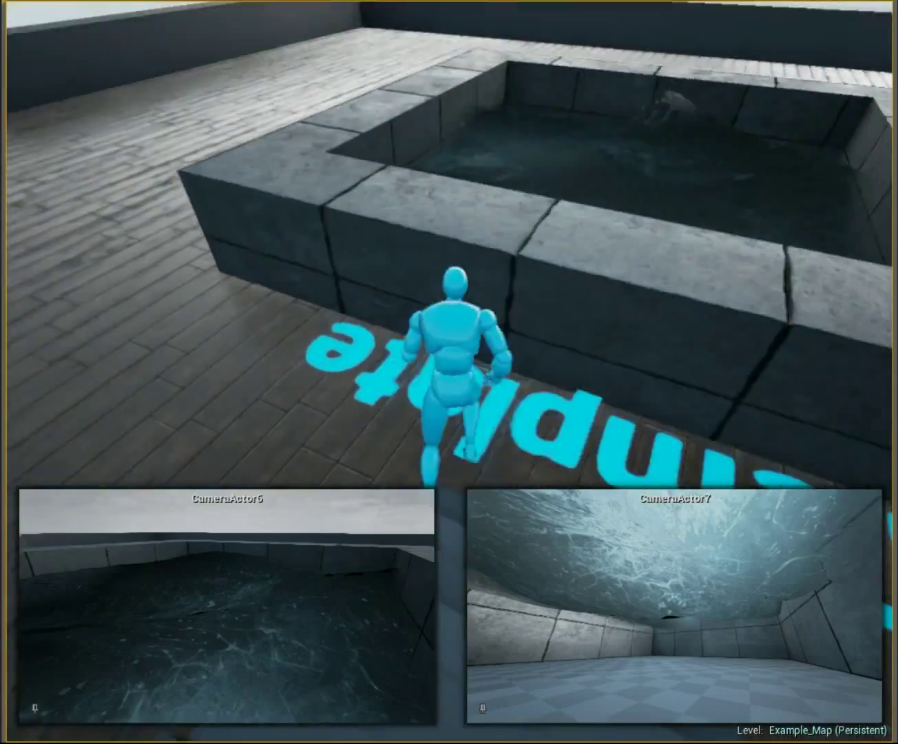
key("w")
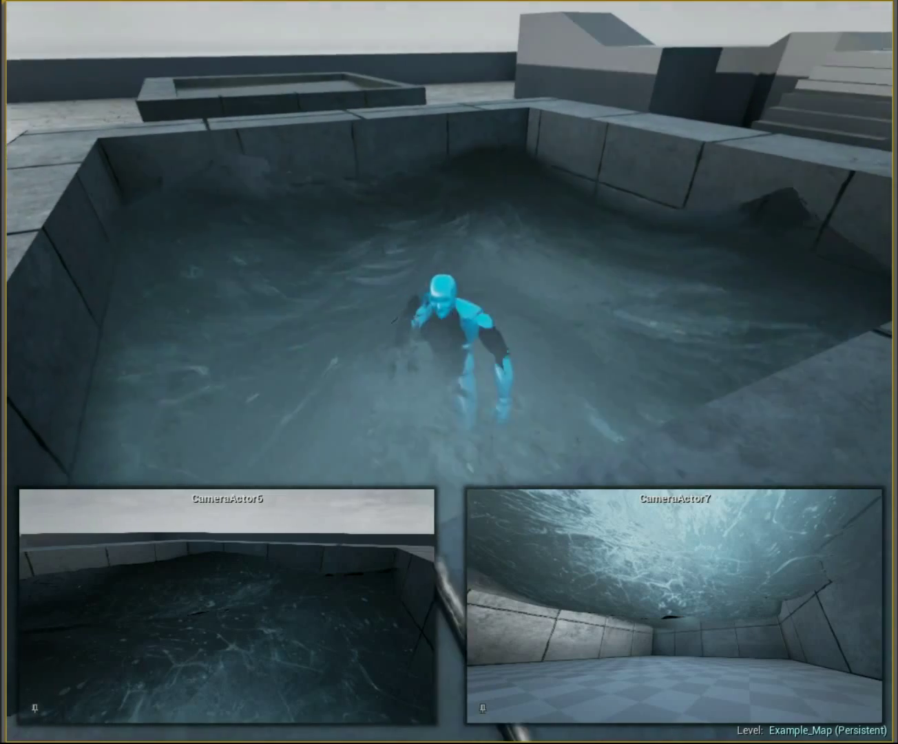
End the Play-in-Editor session and return to the editor.
key("Escape")
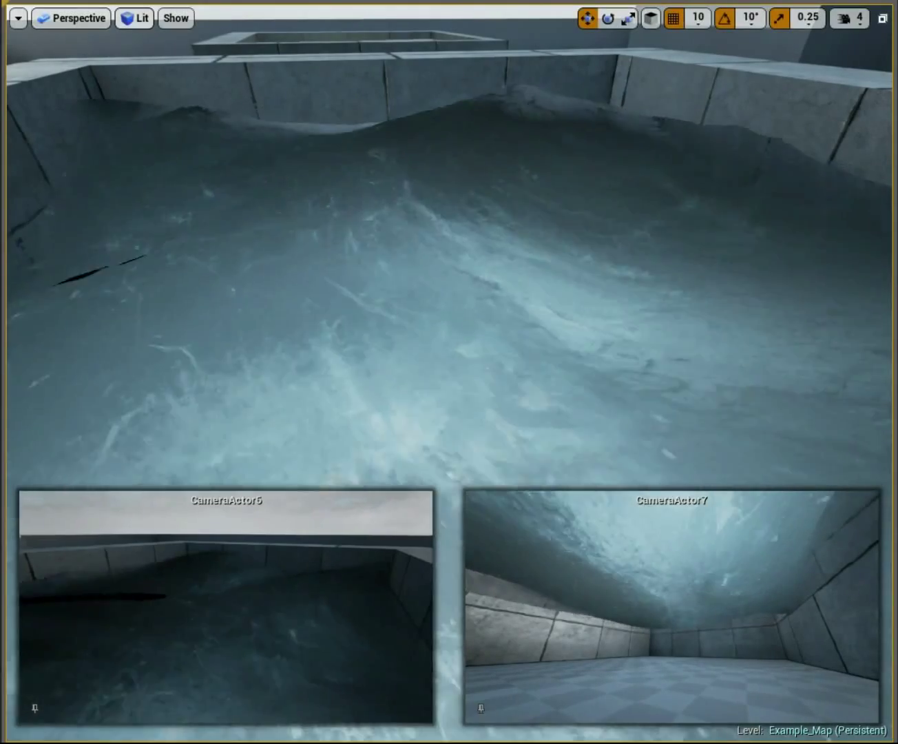
Switch the main viewport's view mode from Lit to Wireframe to see the deforming water mesh.
left_click(134, 18)
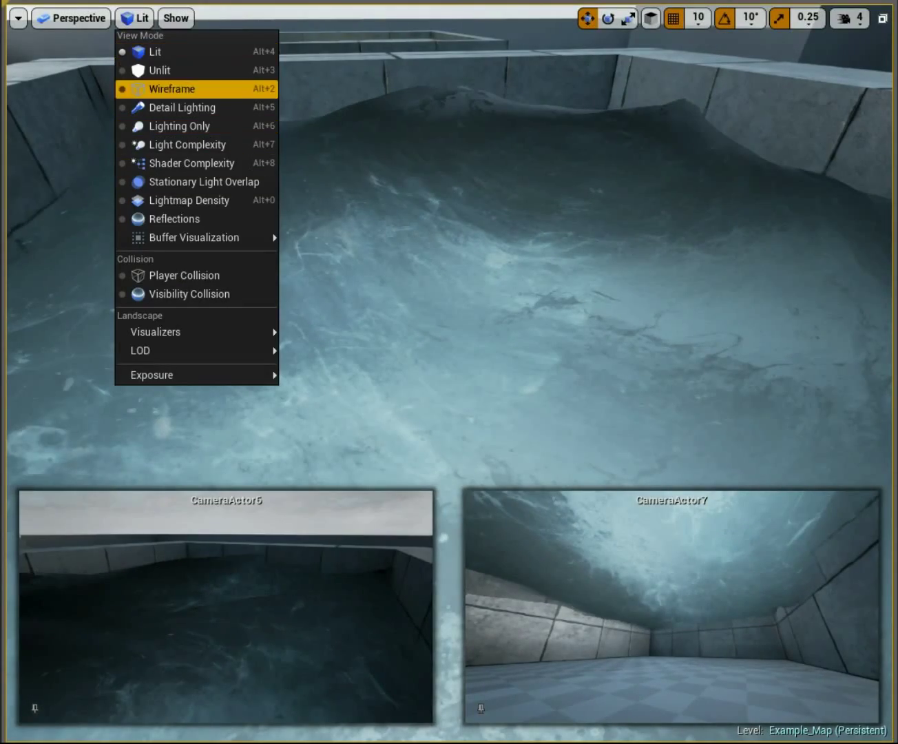
left_click(171, 89)
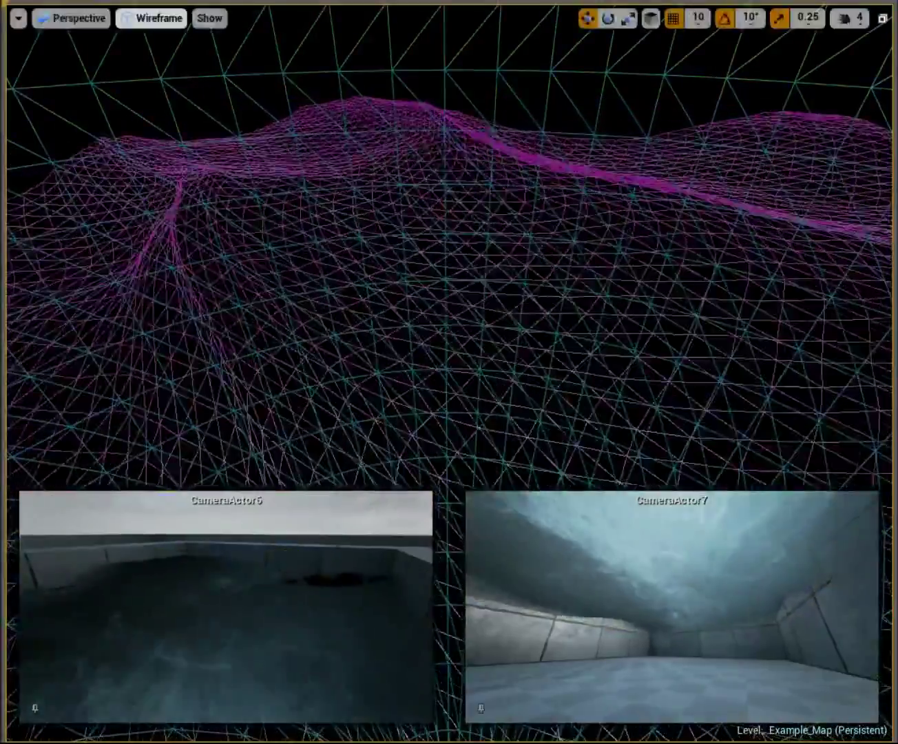
Switch the viewport's view mode from Wireframe back to Lit.
left_click(152, 19)
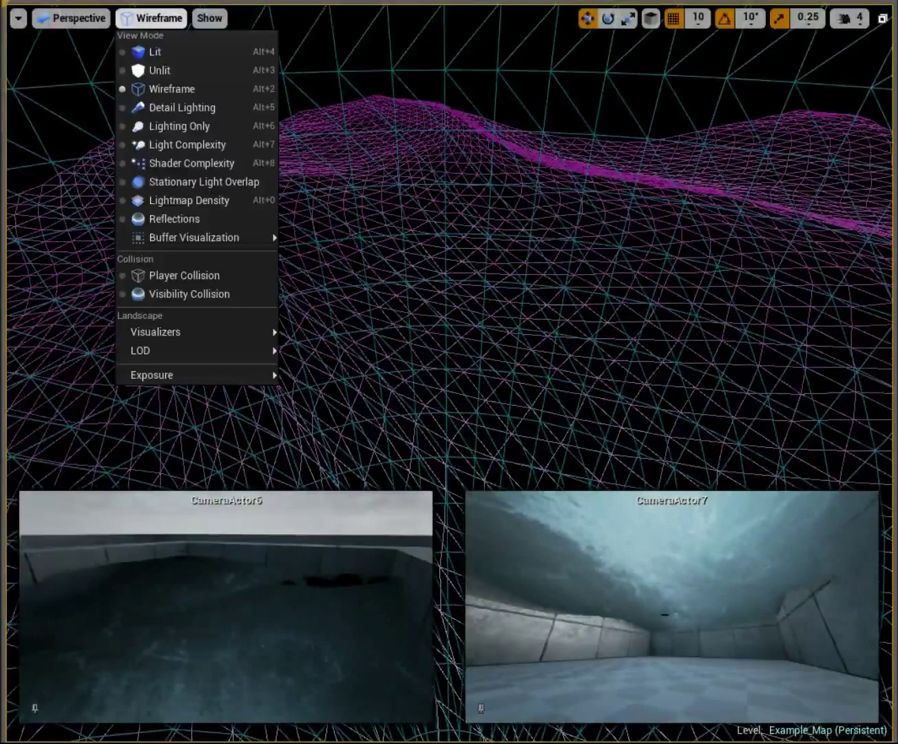
left_click(155, 52)
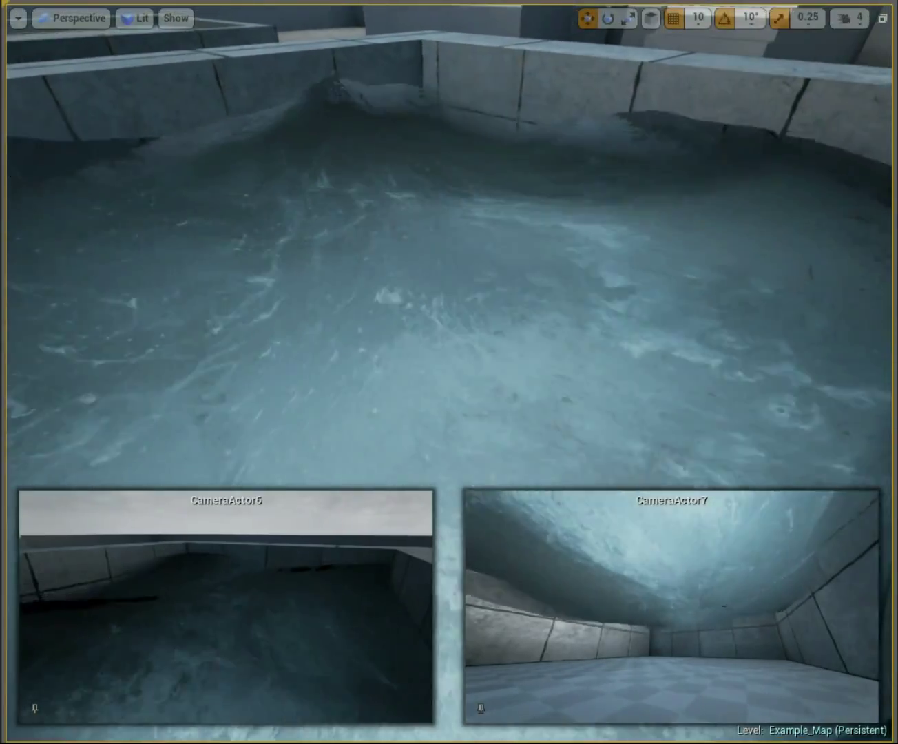
Play in viewport with Alt+P, run across the deck, jump the pool wall and wade into the water.
key("alt+p")
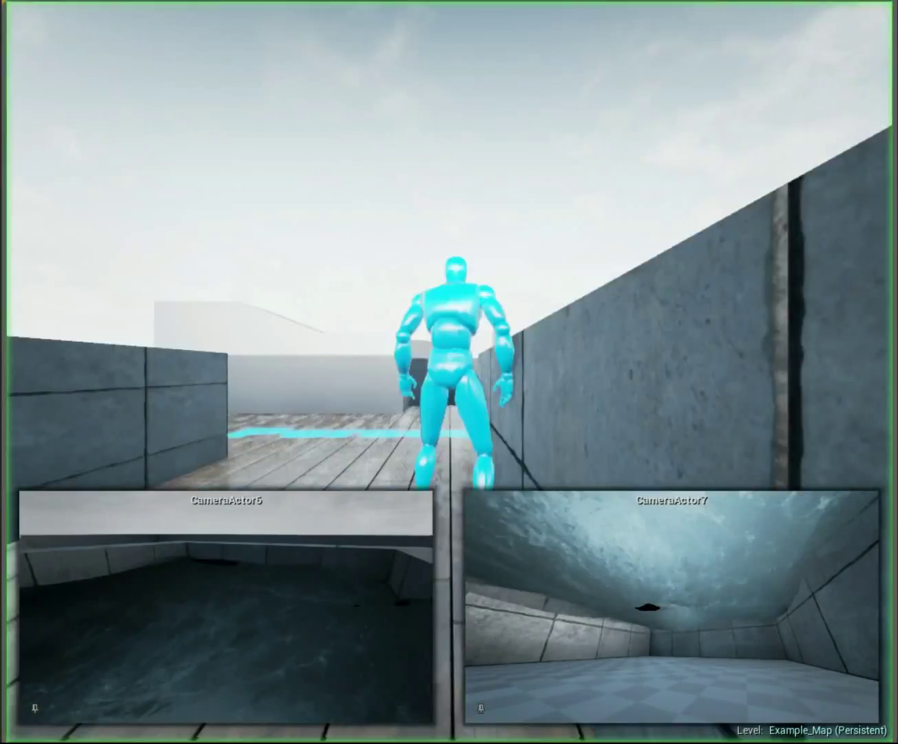
key("w")
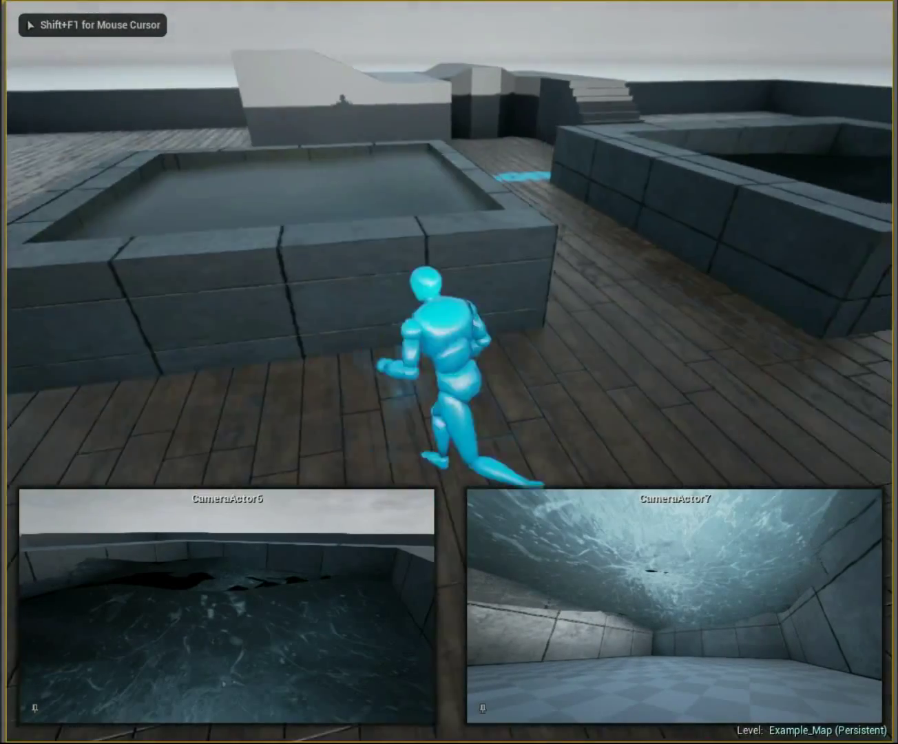
key("space")
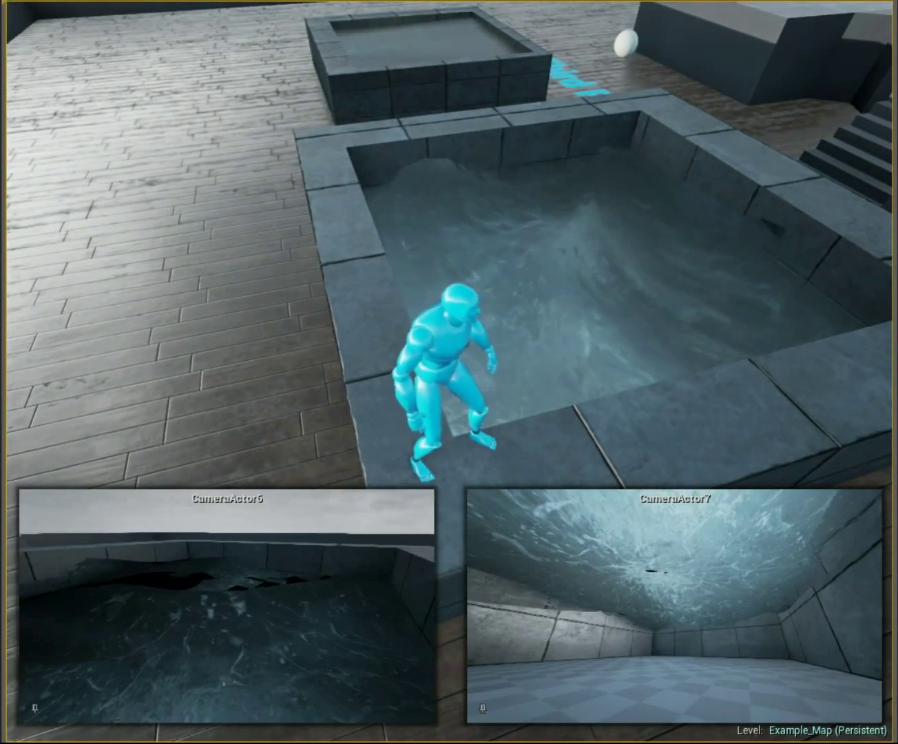
key("w")
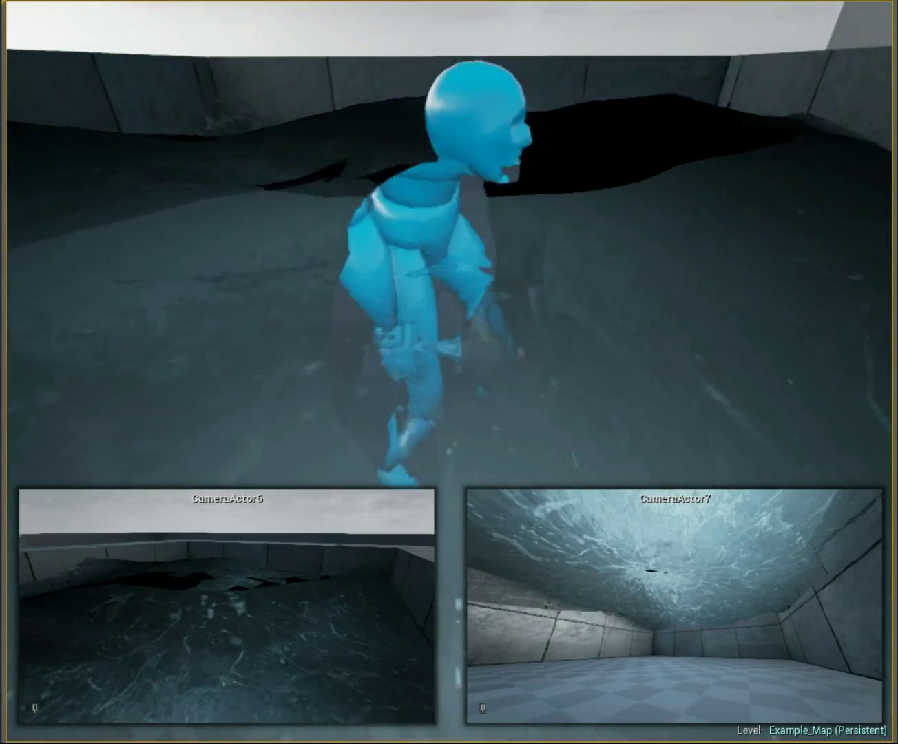
key("w")
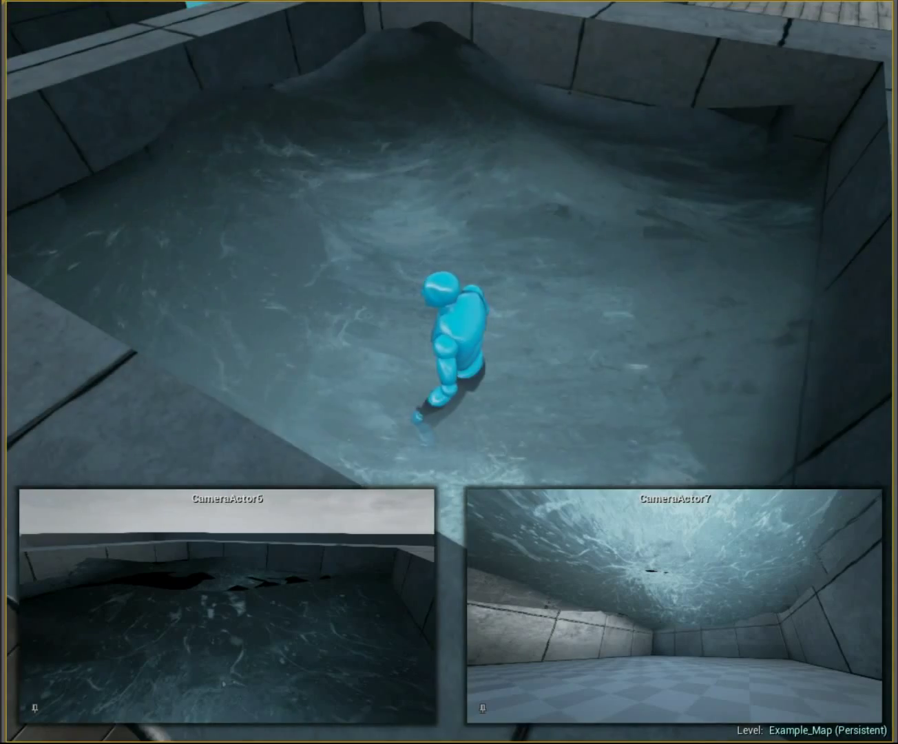
Stop the Play-in-Editor session with Escape, leaving the mannequin in the pool.
key("Escape")
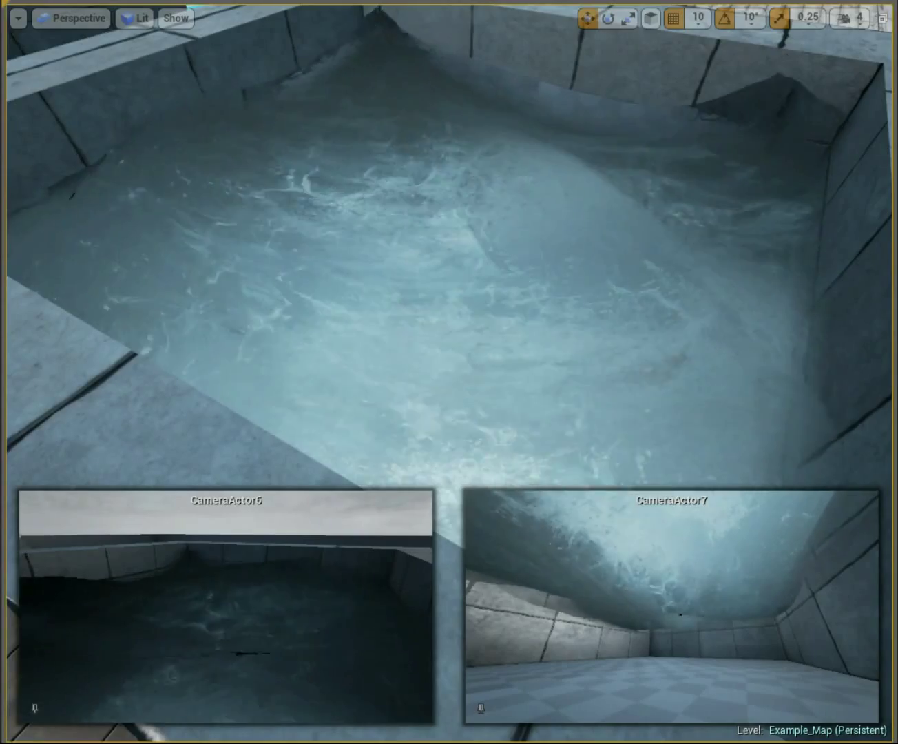